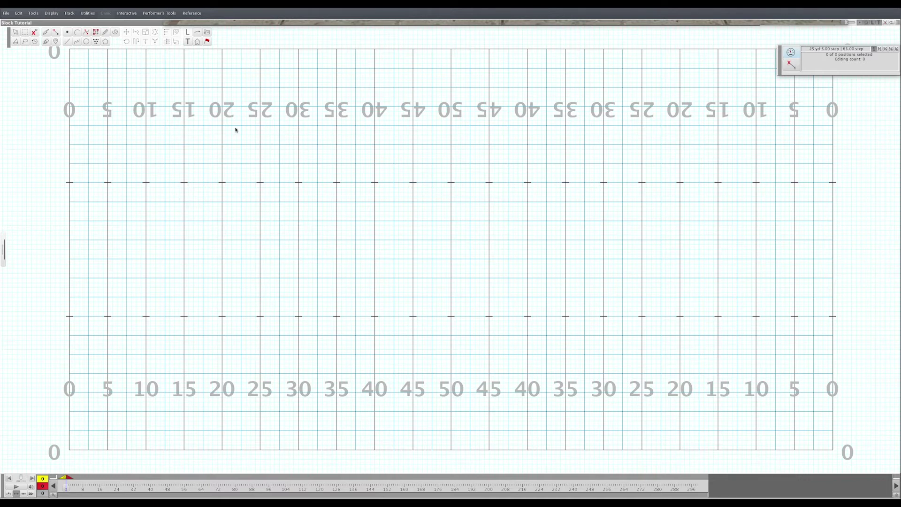
Save the drill as Basics Block, then toggle the timeline count range view and back.
key("super+shift+s")
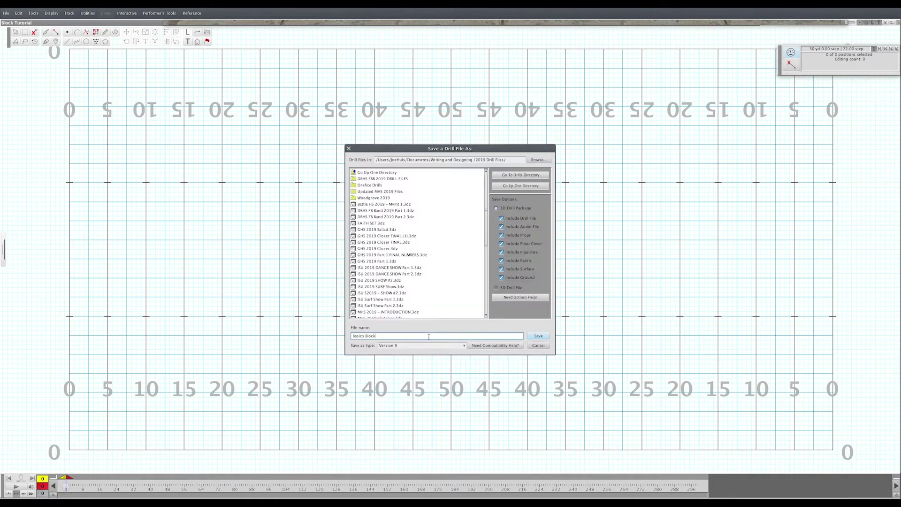
left_click(538, 336)
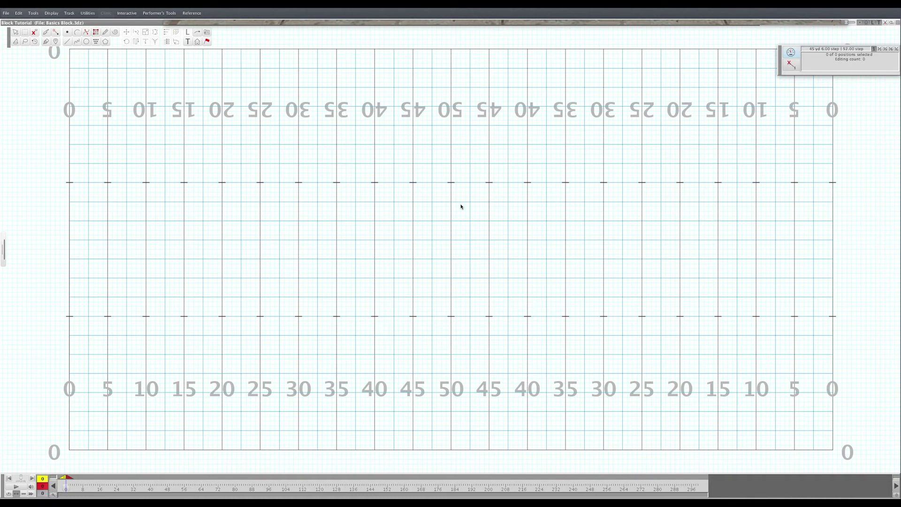
left_click(897, 496)
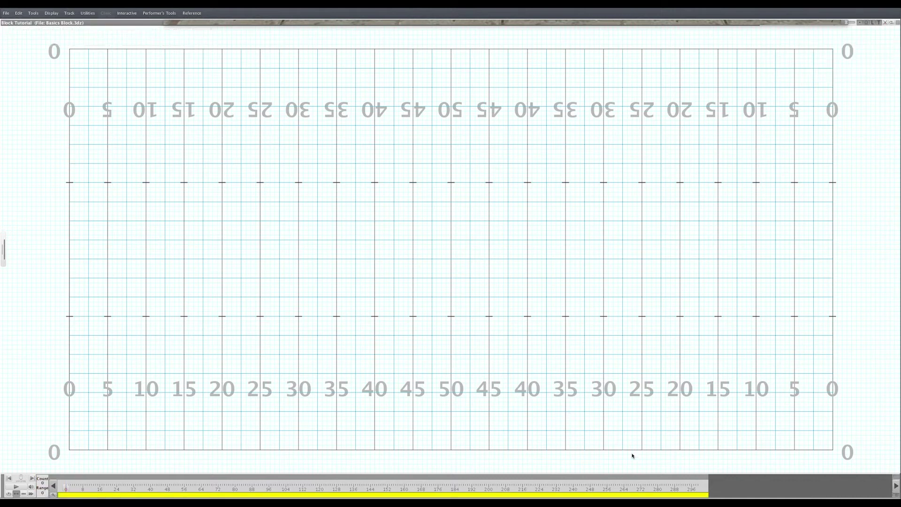
left_click(67, 494)
left_click(897, 496)
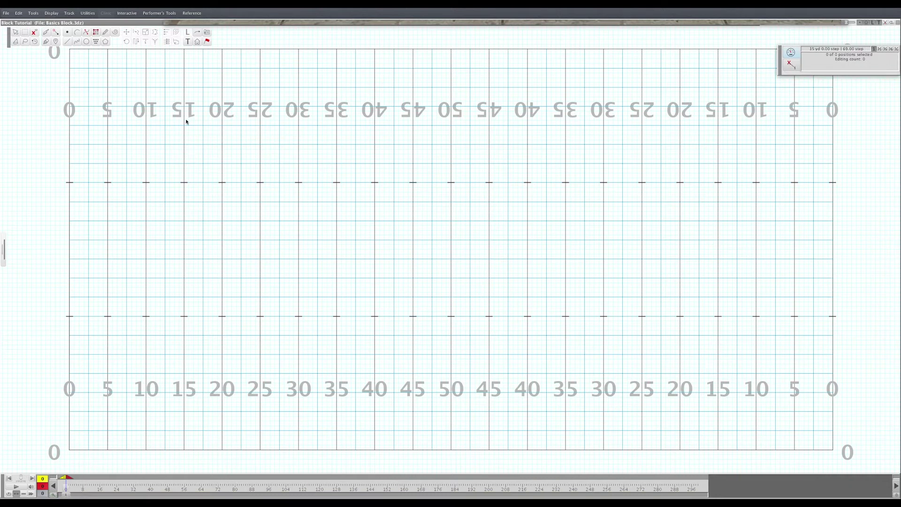
Build a 13-by-8 block from the 40 to the 30 between hashes with intervals of 4.
left_click(96, 32)
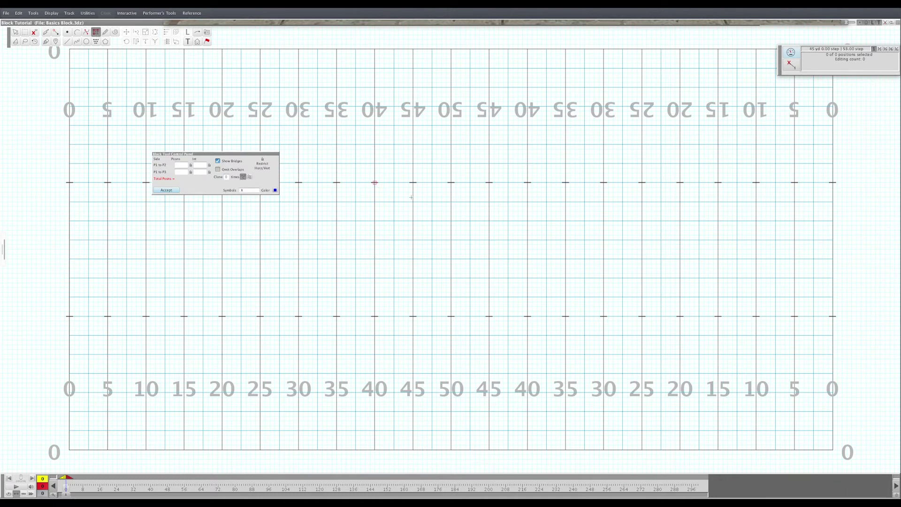
left_click(603, 183)
left_click(374, 315)
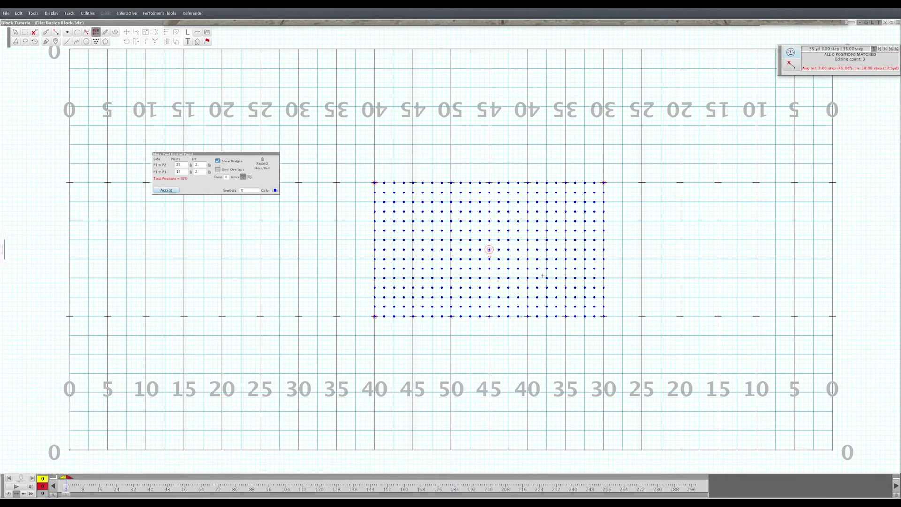
double_click(199, 165)
type("4")
double_click(203, 172)
left_click(174, 192)
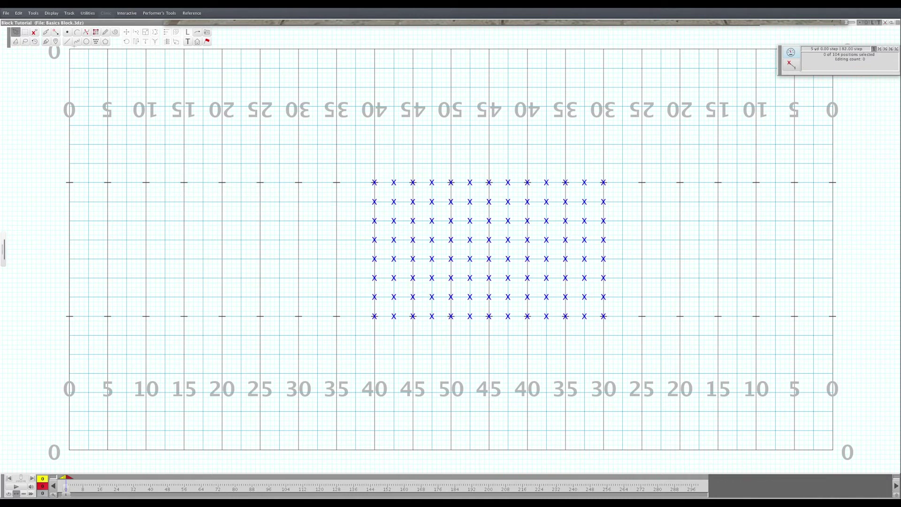
Box-select the top two positions of the block's right column.
key("s")
left_click_drag(599, 175, 607, 208)
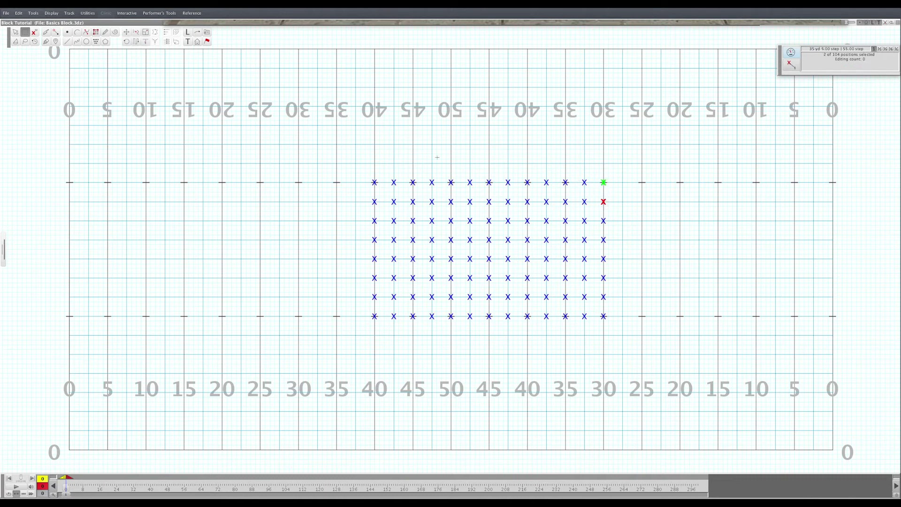
left_click(24, 35)
left_click(576, 174)
left_click_drag(577, 169, 590, 188)
key("Escape")
left_click(16, 32)
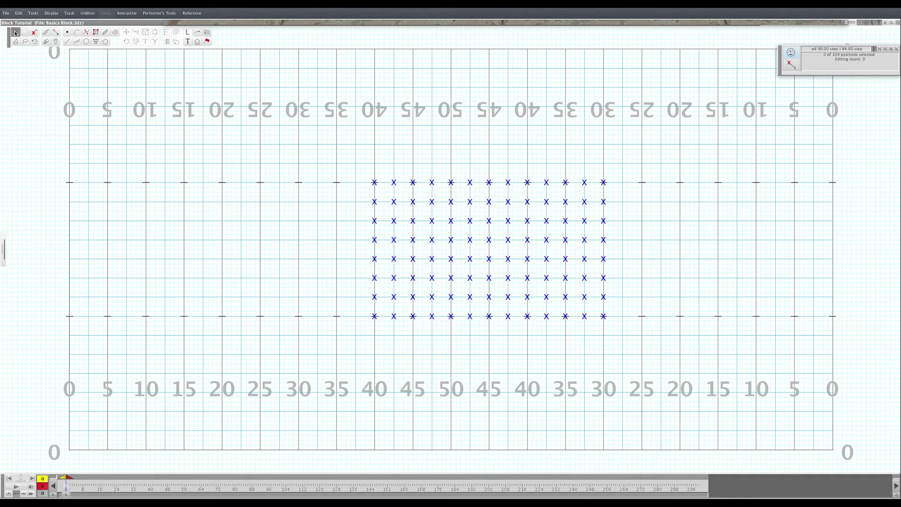
left_click(431, 182)
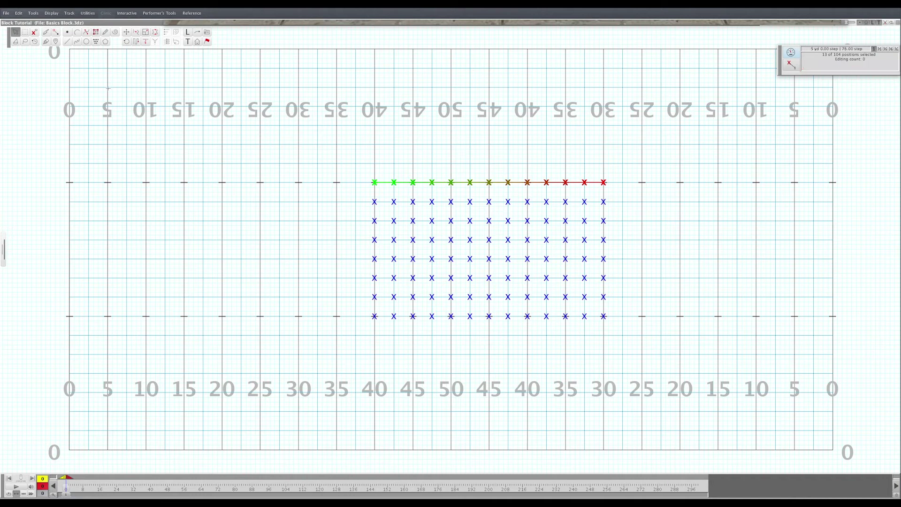
left_click(616, 219)
left_click_drag(599, 176, 610, 210)
Delete the two selected positions, leaving 102.
left_click(19, 14)
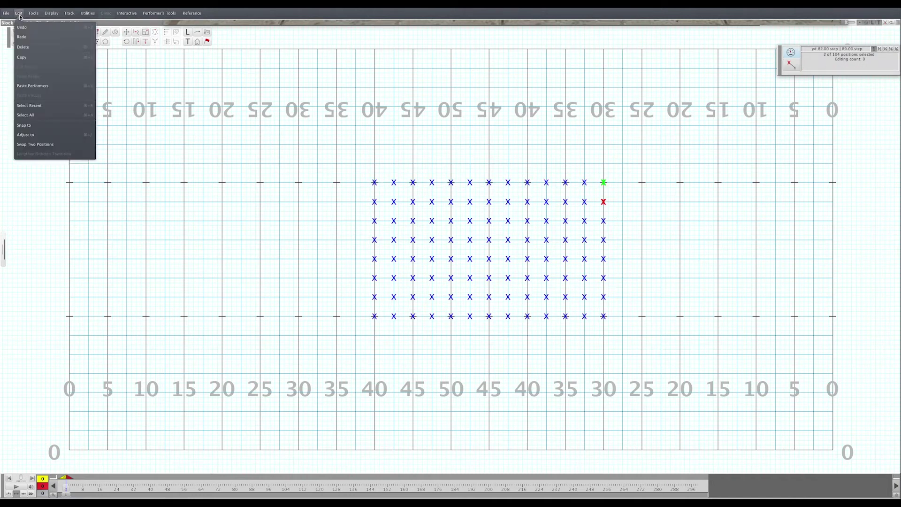
left_click(23, 47)
left_click(395, 274)
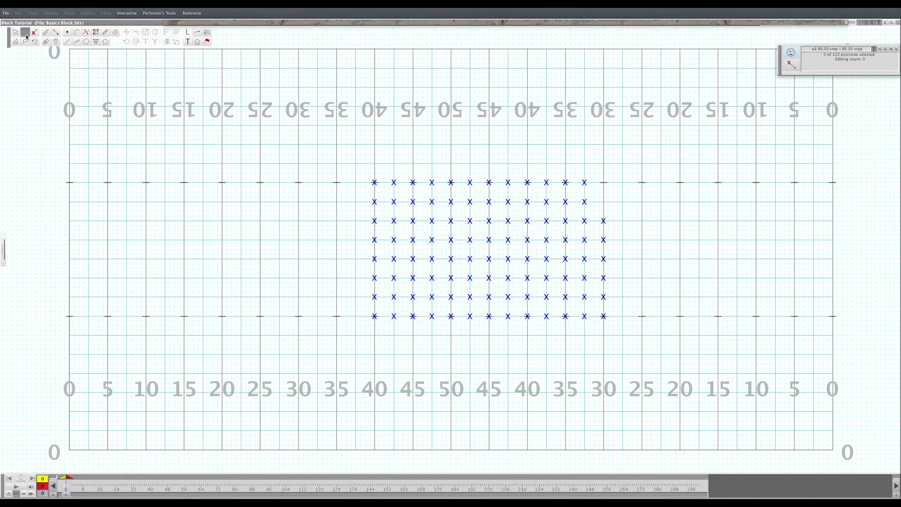
Select the 40-yard column plus the two bottom positions beside it.
left_click_drag(366, 173, 379, 356)
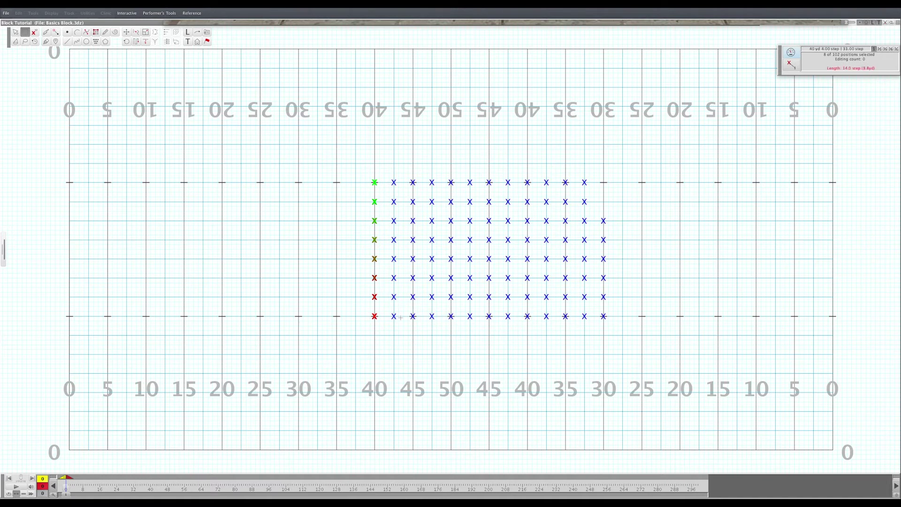
left_click_drag(389, 295, 402, 319)
key("Escape")
left_click(365, 170)
left_click_drag(365, 171, 381, 323)
left_click_drag(389, 291, 398, 323)
Label the ten selected positions F1 through F10.
left_click(188, 32)
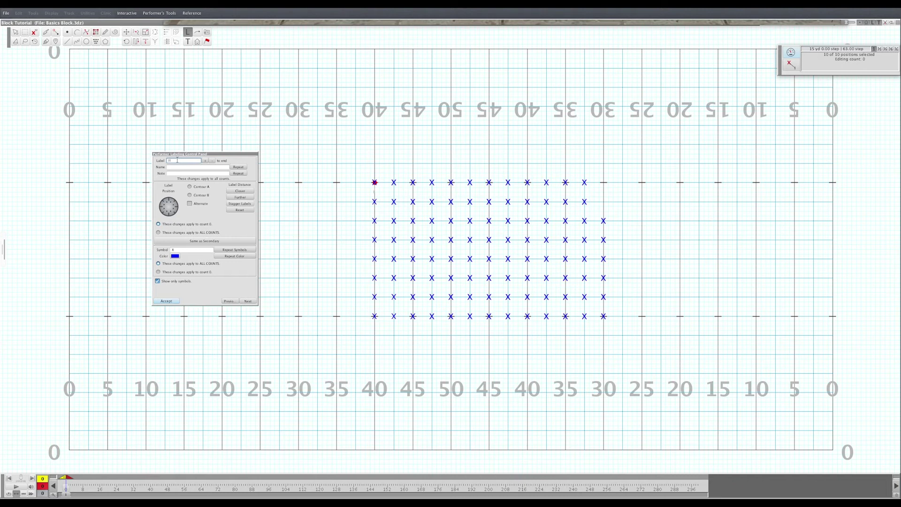
left_click(206, 161)
left_click(25, 42)
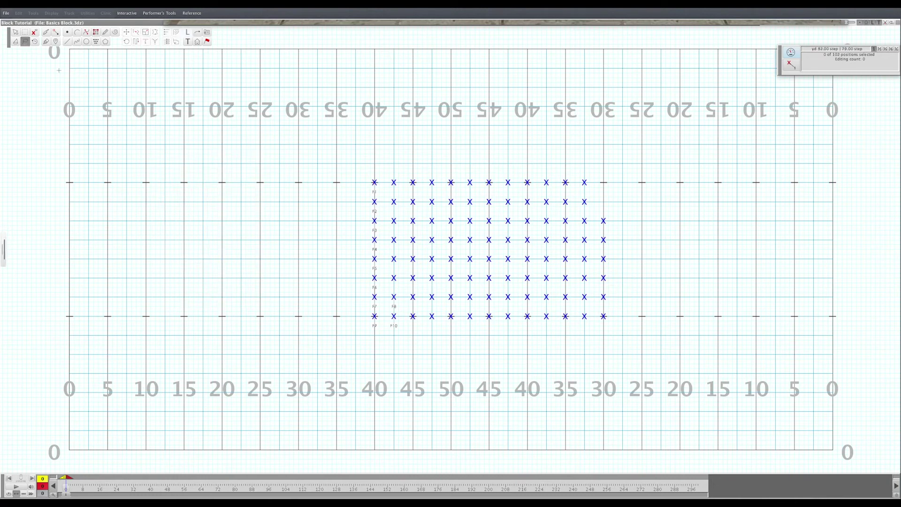
Lasso-select the fourteen positions in the second and third columns.
left_click(26, 44)
left_click(27, 44)
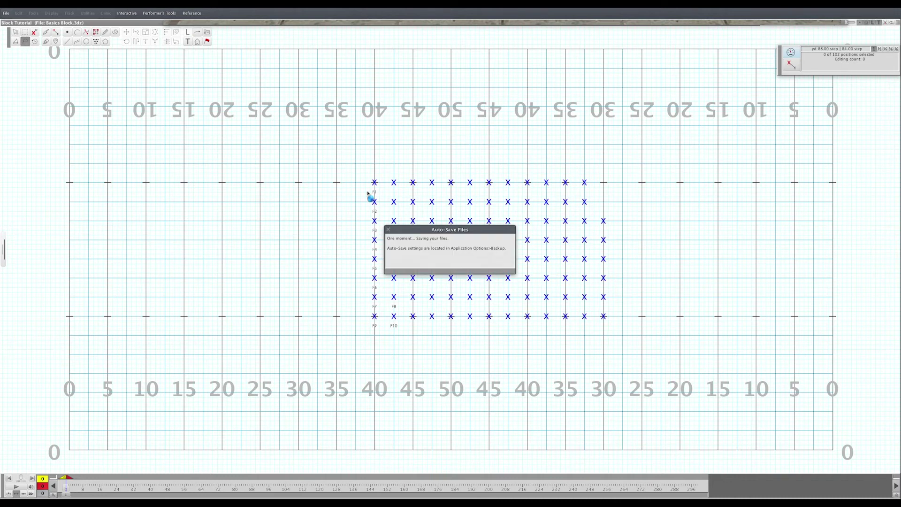
left_click_drag(387, 174, 389, 284)
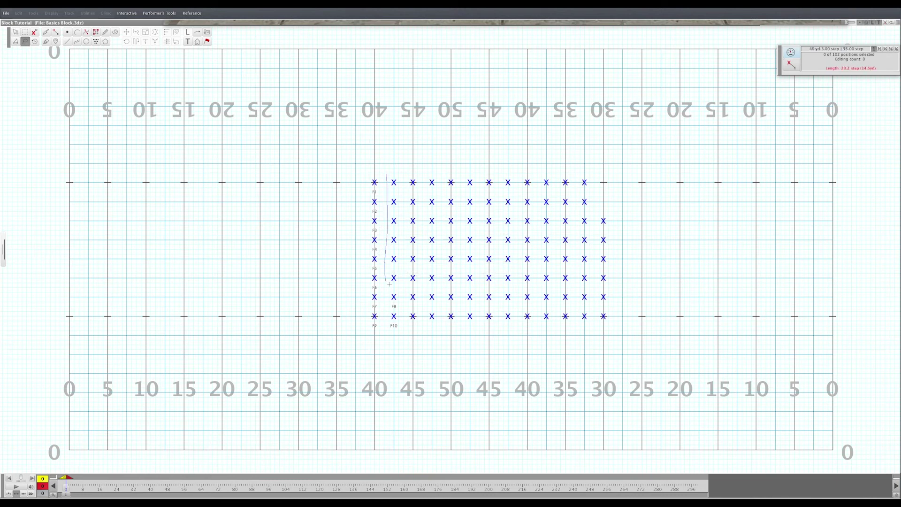
left_click(392, 175)
left_click_drag(410, 177, 411, 327)
left_click(421, 171)
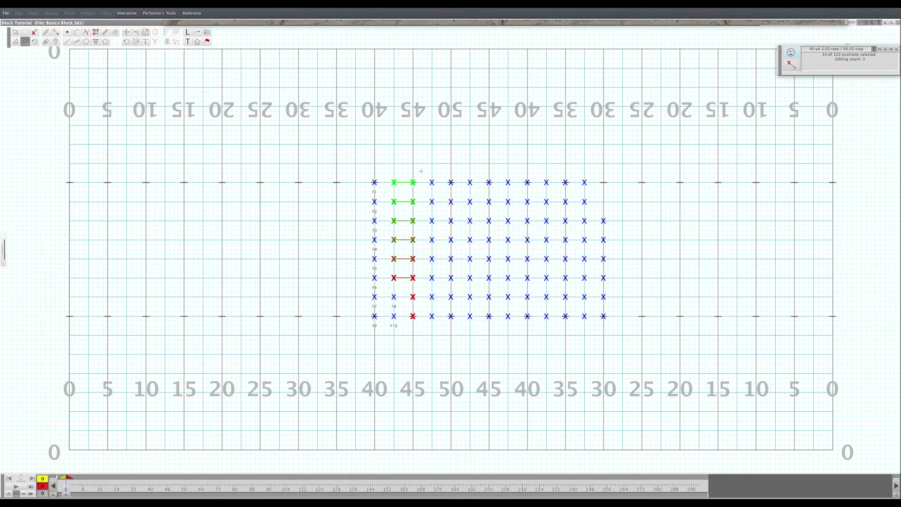
Label them C1 through C14 with the clarinet name repeated for all.
left_click(189, 34)
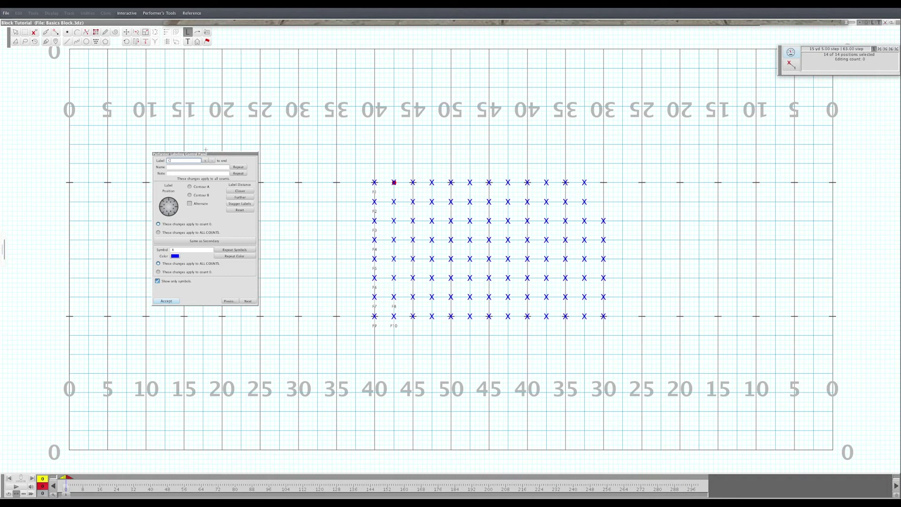
left_click(206, 162)
left_click(194, 166)
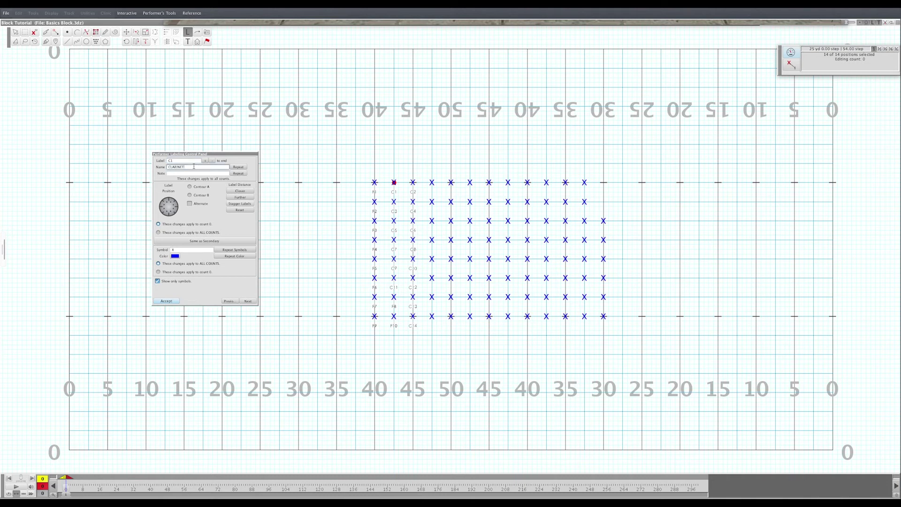
left_click(240, 167)
left_click(171, 302)
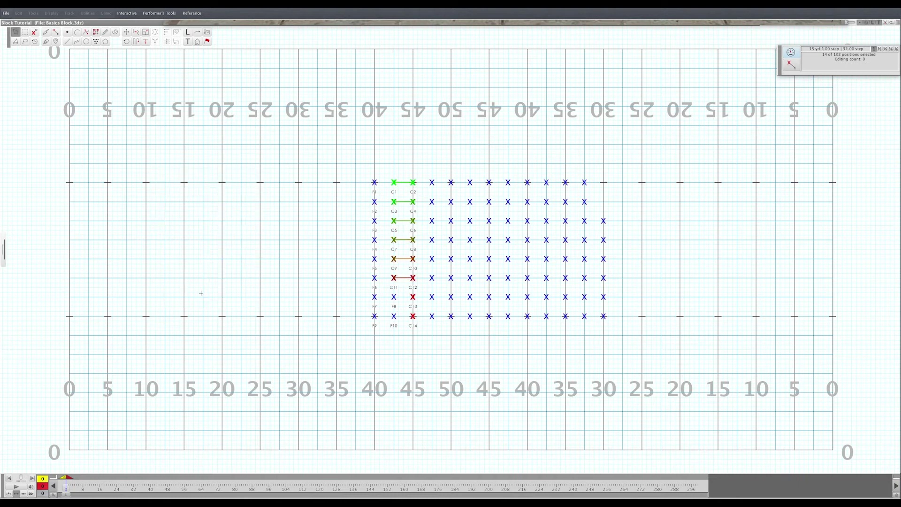
Clear the selection and rectangle-select the first flute column.
left_click(227, 212)
key("m")
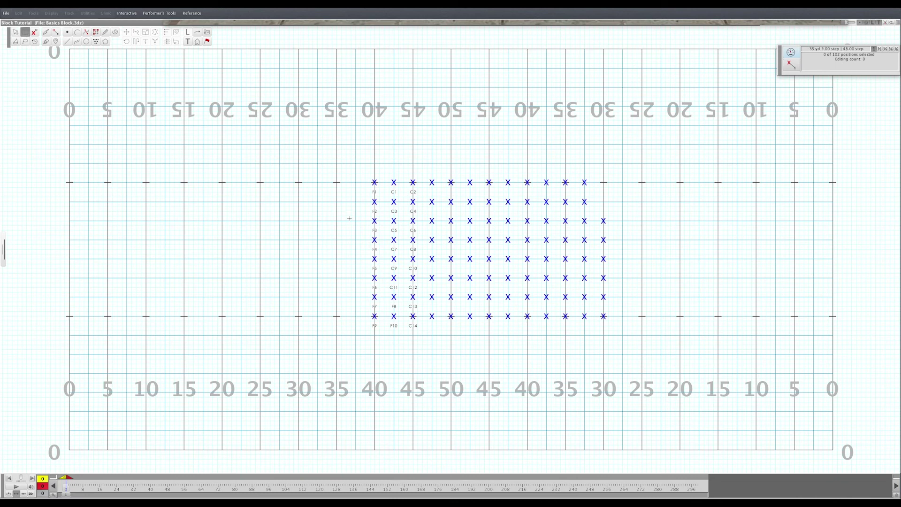
left_click_drag(370, 171, 376, 326)
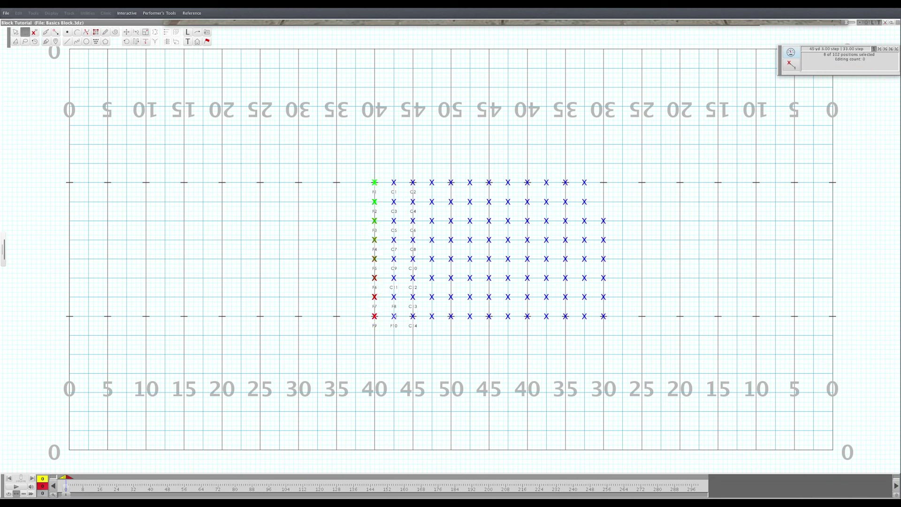
Add F8 and F10 and give all ten flutes the performer name FLUTE.
left_click_drag(388, 290, 399, 327)
key("l")
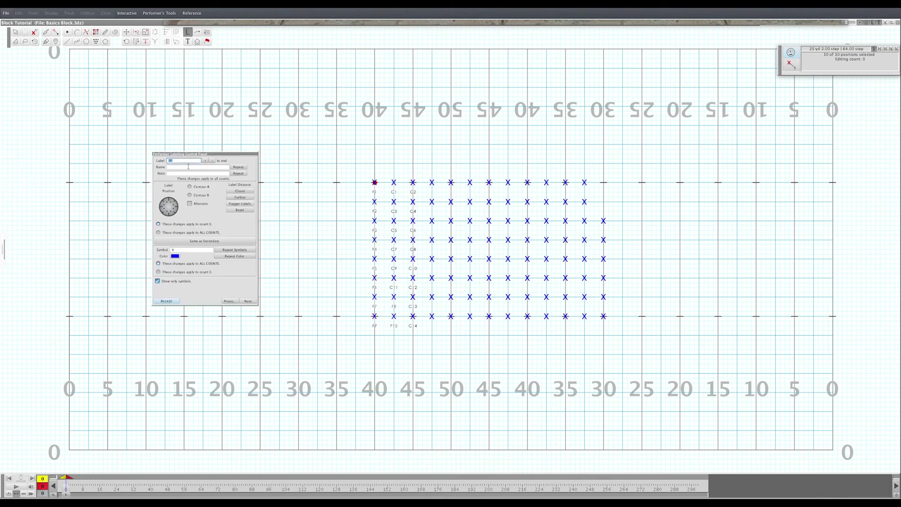
left_click(188, 167)
left_click(238, 167)
left_click(166, 301)
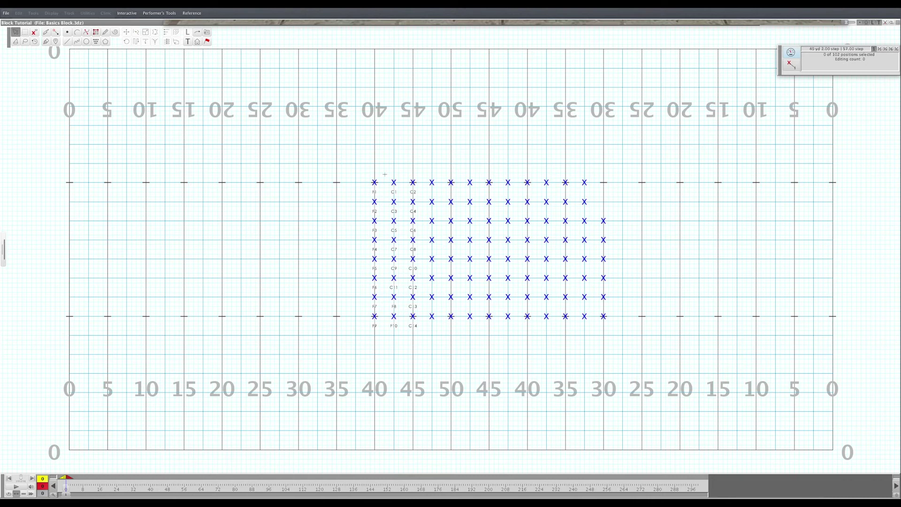
Select the first four columns and replace their X symbol with a dot.
key("s")
left_click_drag(426, 175, 439, 321)
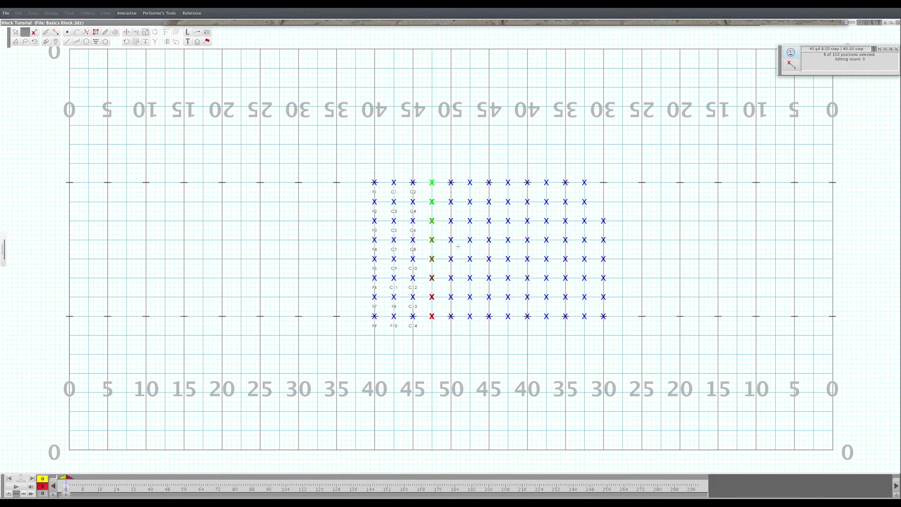
left_click_drag(371, 173, 418, 323)
key("l")
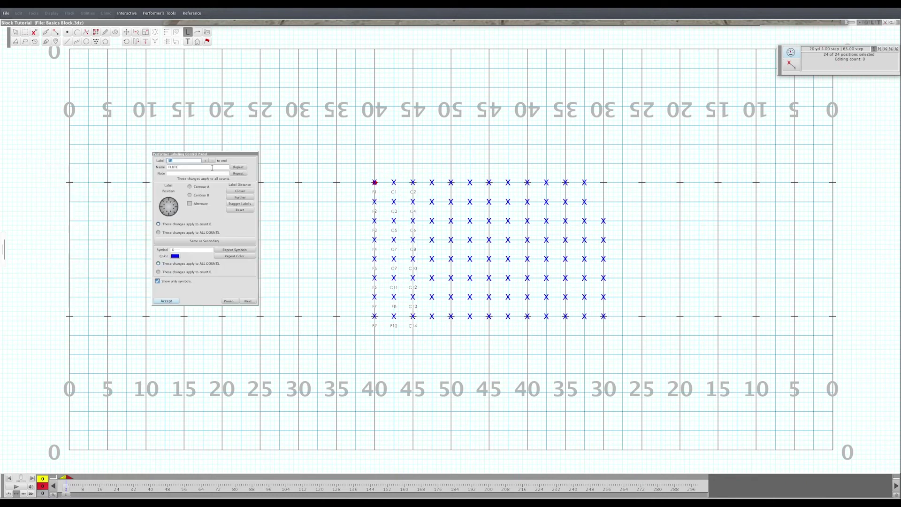
double_click(180, 250)
type(".")
left_click(234, 250)
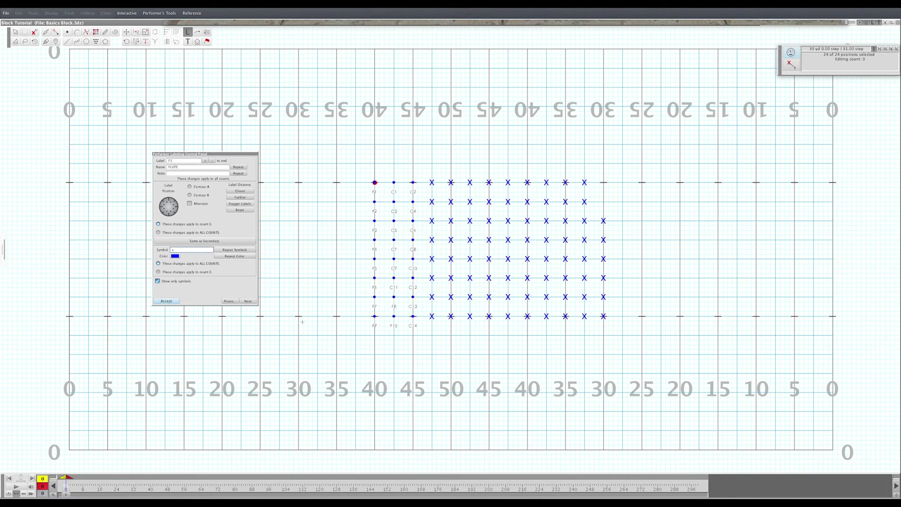
left_click(166, 301)
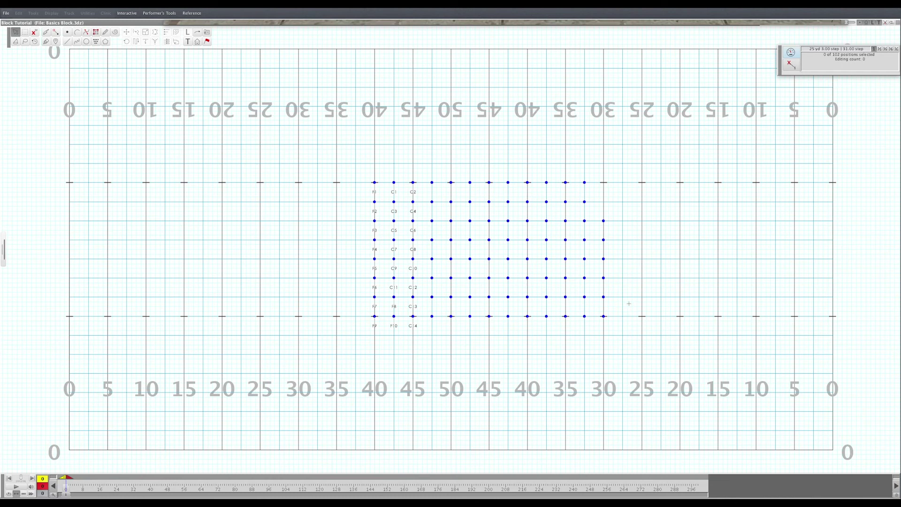
left_click(26, 32)
Shift the left six columns of 48 dots one step left to open a gap.
left_click_drag(359, 175, 470, 324)
left_click(126, 32)
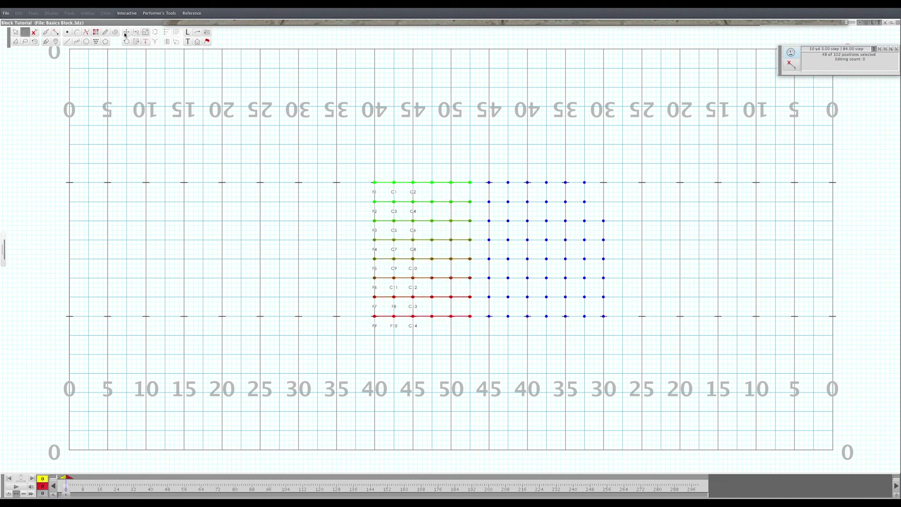
key("Left")
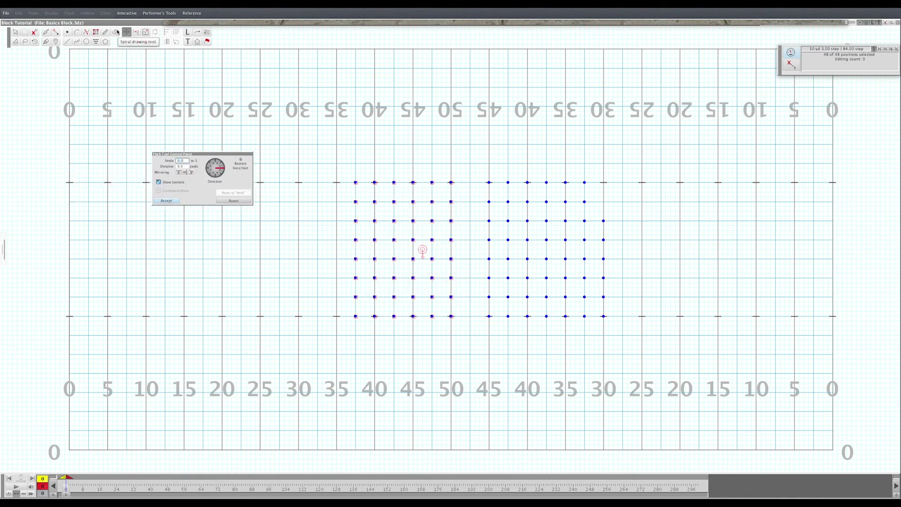
key("Return")
left_click(100, 61)
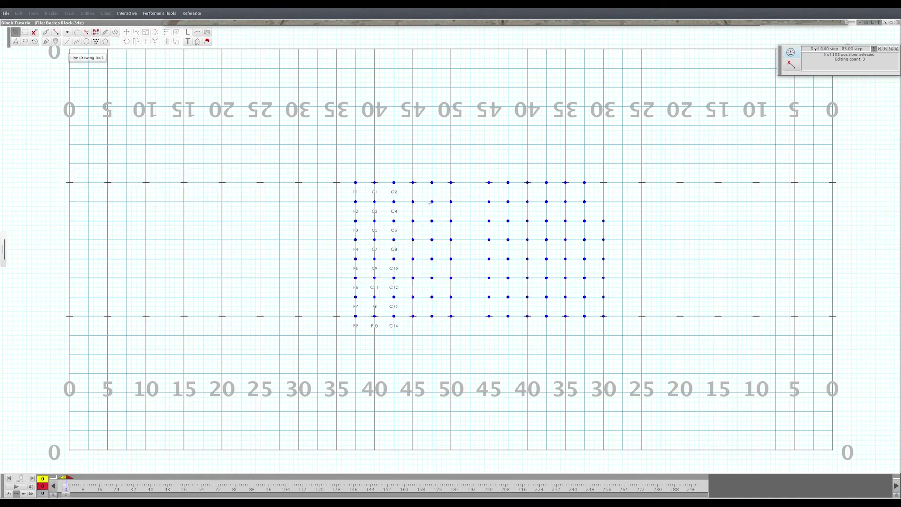
Draw an eight-position vertical line in the gap with red symbol colour.
left_click(68, 42)
left_click(470, 316)
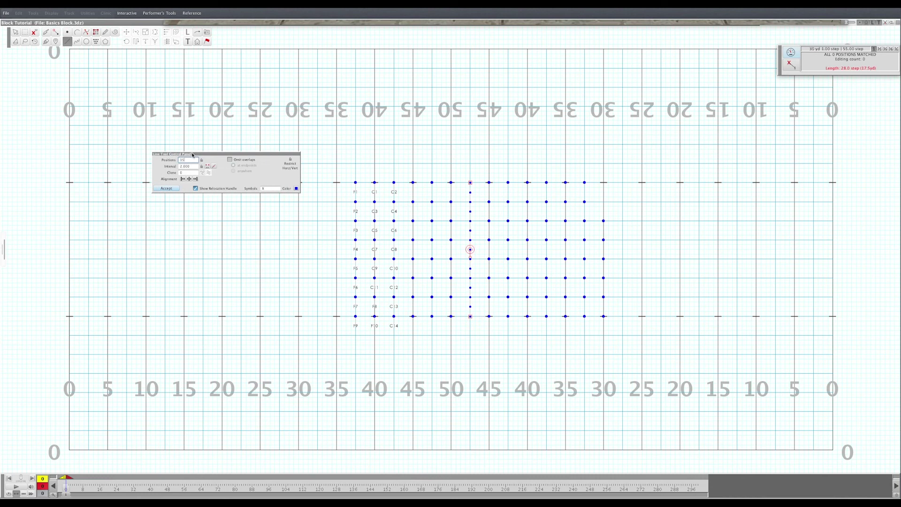
left_click_drag(191, 154, 186, 130)
double_click(185, 142)
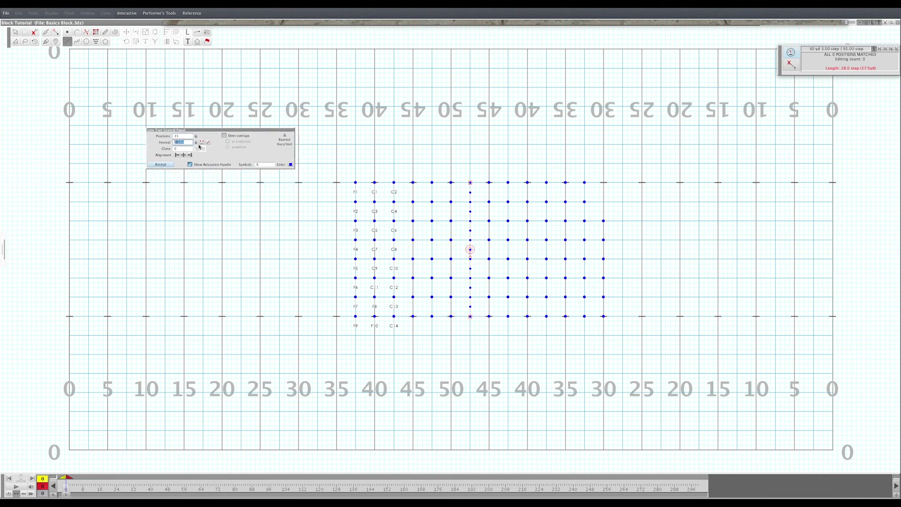
left_click(291, 164)
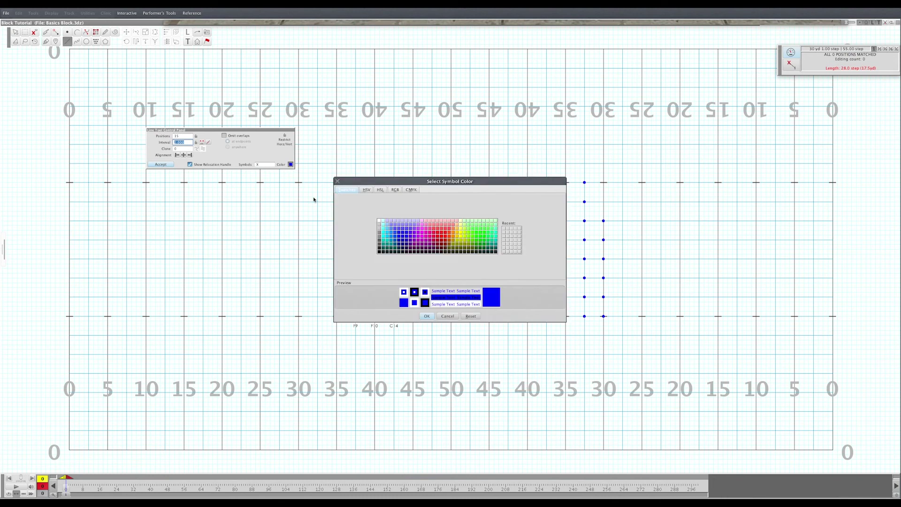
left_click(437, 236)
left_click(427, 315)
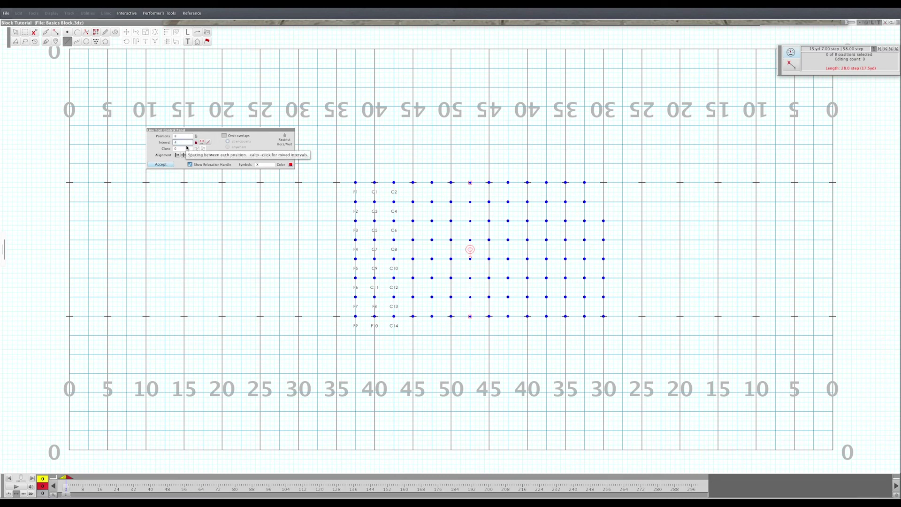
left_click(169, 165)
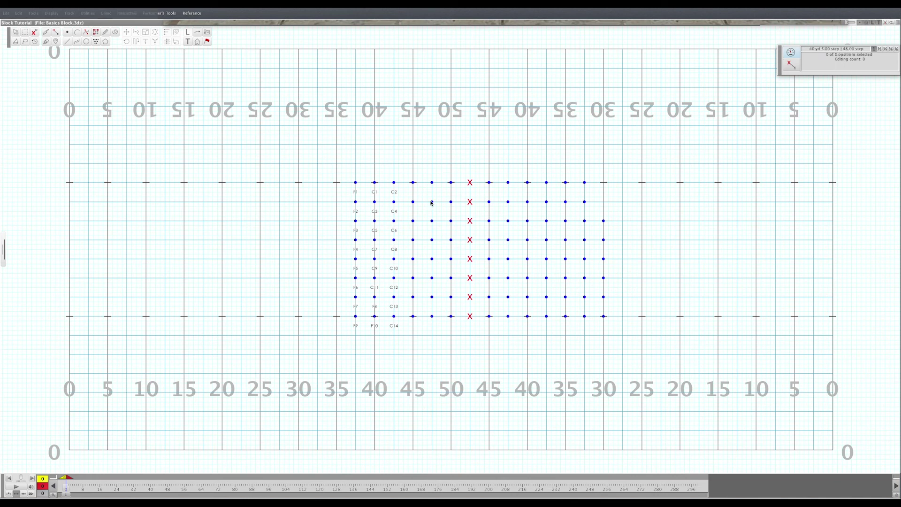
Rectangle-select the flute column plus F8 and F10.
left_click(25, 32)
left_click_drag(347, 176, 361, 323)
left_click_drag(368, 292, 379, 327)
Replace the first three flutes' labels with individual performers' names, then deselect.
left_click(188, 32)
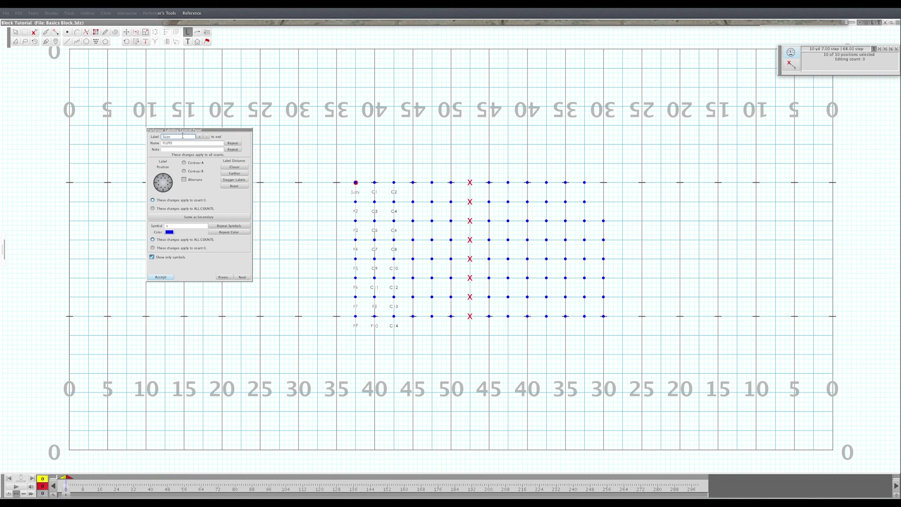
key("Return")
key("Return")
type("Steve")
key("Return")
left_click(161, 277)
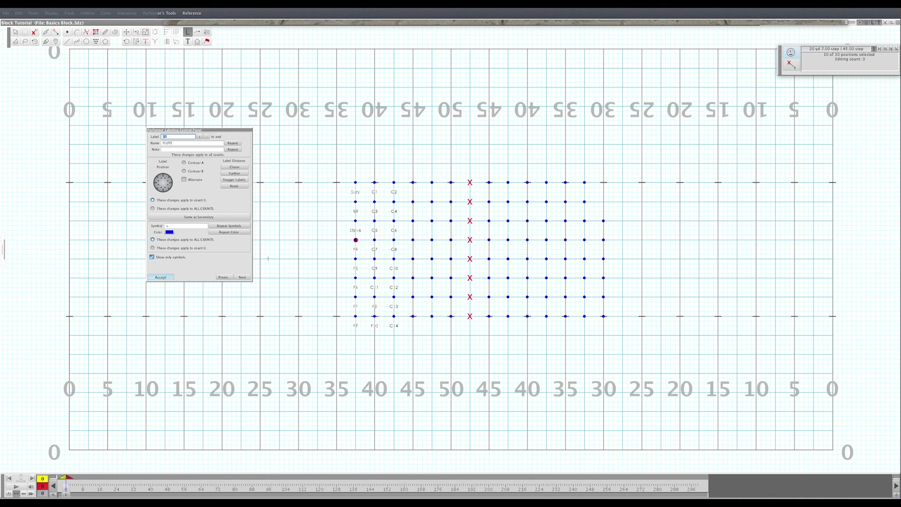
left_click(297, 247)
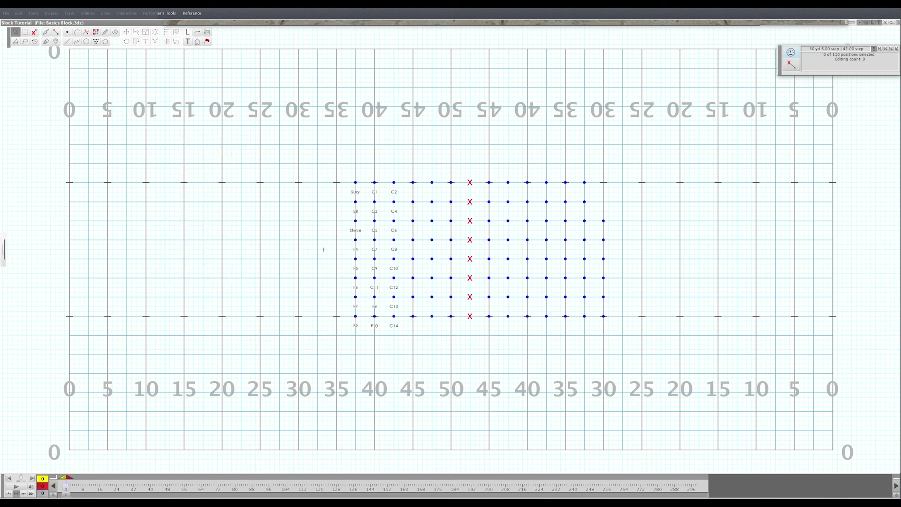